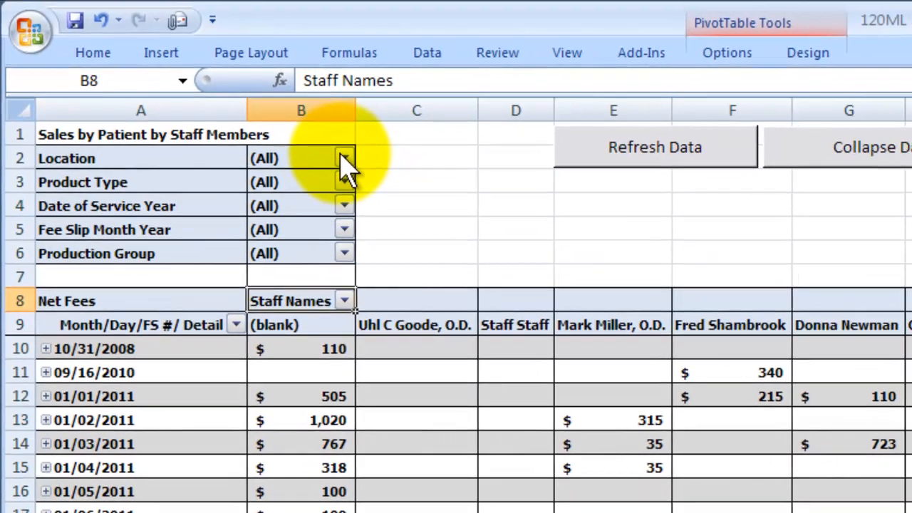
Step: Filter the pivot table's Location field to show only AAA-Test Store
click(379, 174)
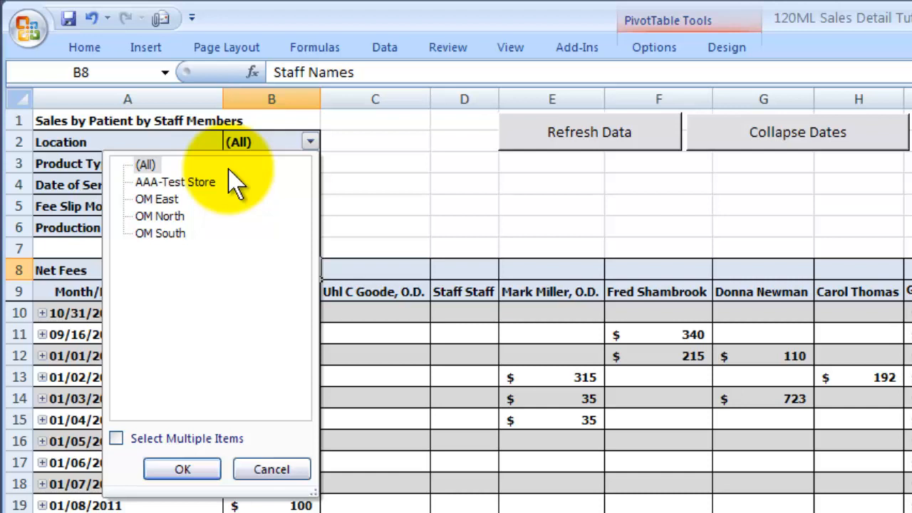
click(179, 182)
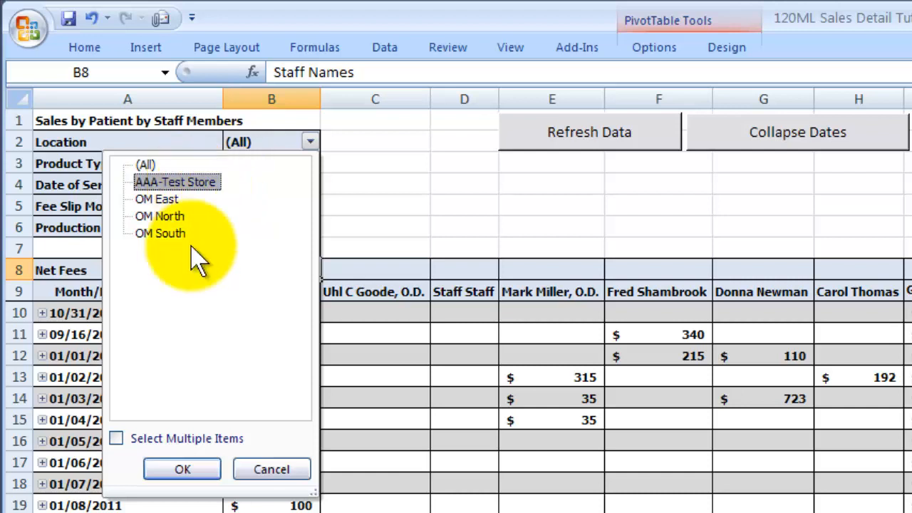
click(184, 470)
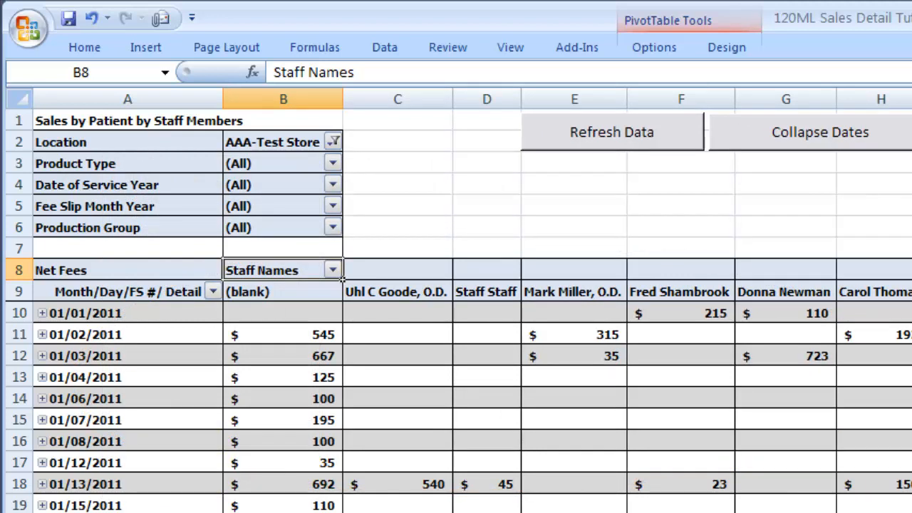
Step: Enable selection of multiple items in the Location filter and add OM East to the selected stores
click(333, 142)
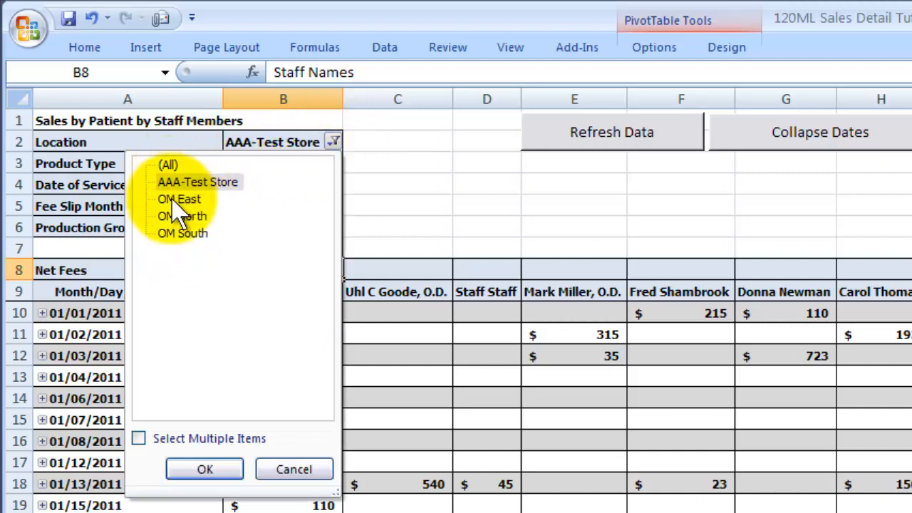
click(138, 439)
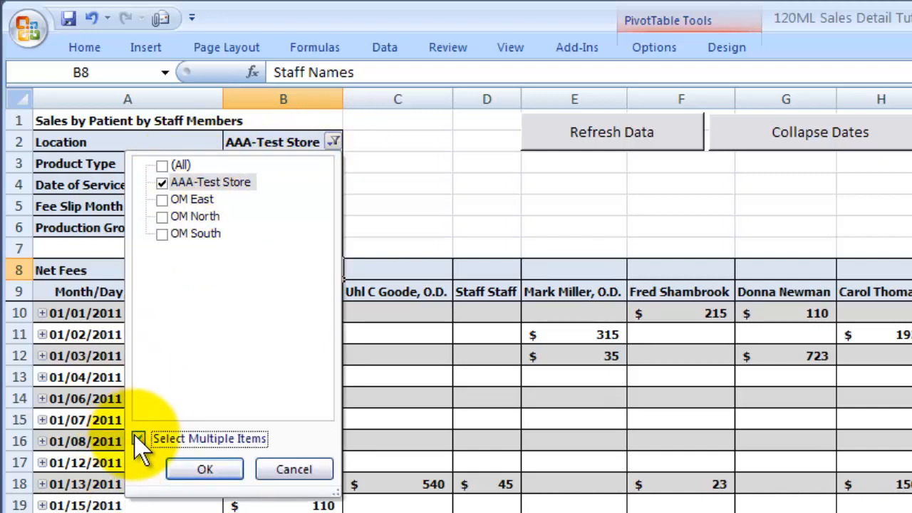
click(169, 198)
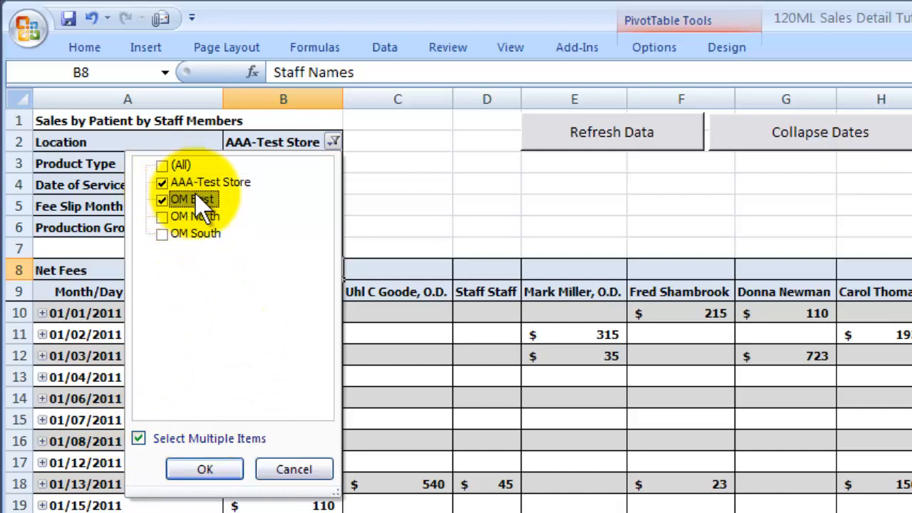
click(228, 469)
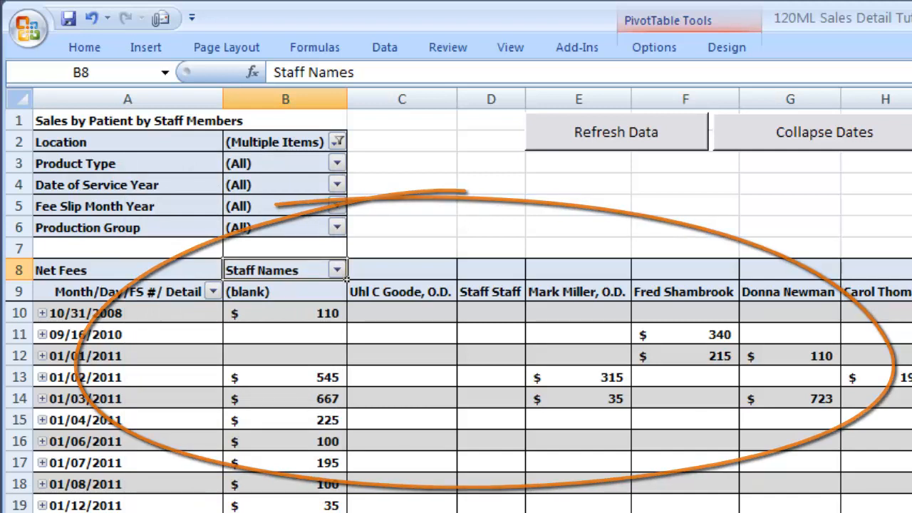
Step: Filter the Product Type field to show only Frames
click(336, 163)
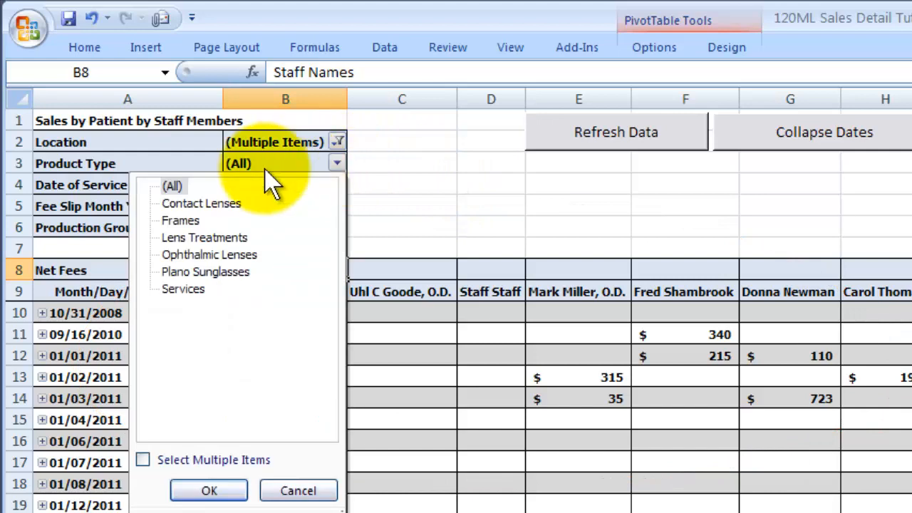
click(200, 225)
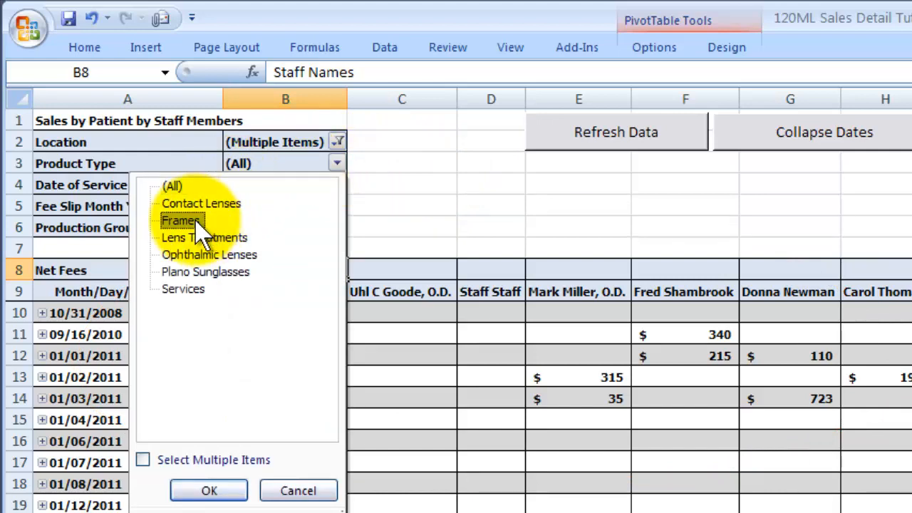
click(207, 490)
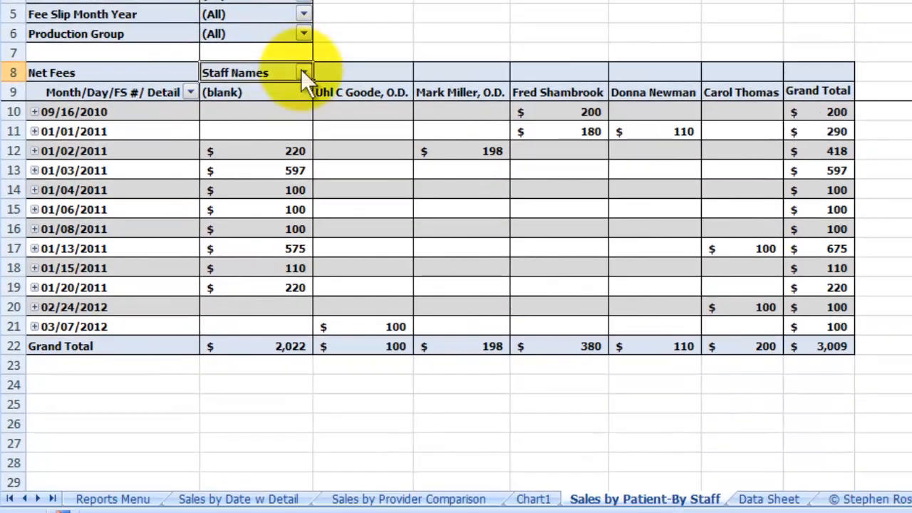
Step: Apply a label filter to Staff Names for labels that begin with fr*, and clear that filter again
click(307, 92)
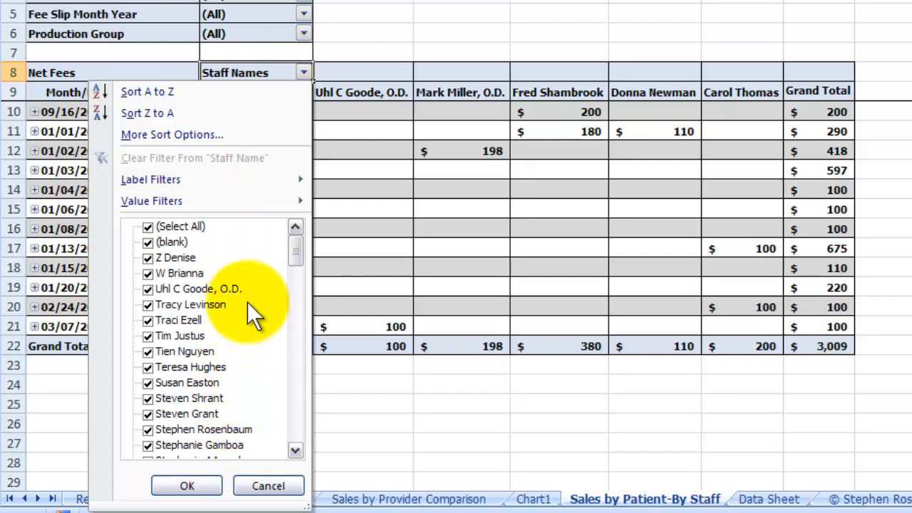
mouse_move(229, 183)
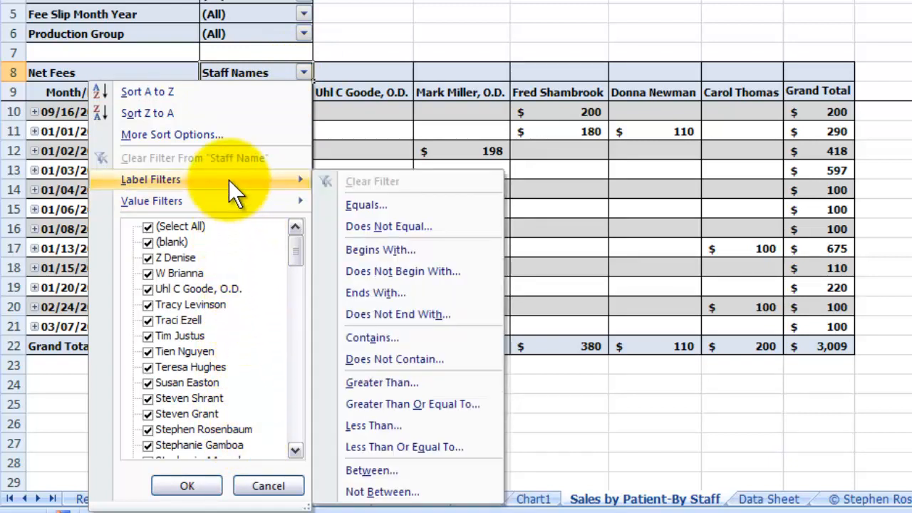
click(373, 253)
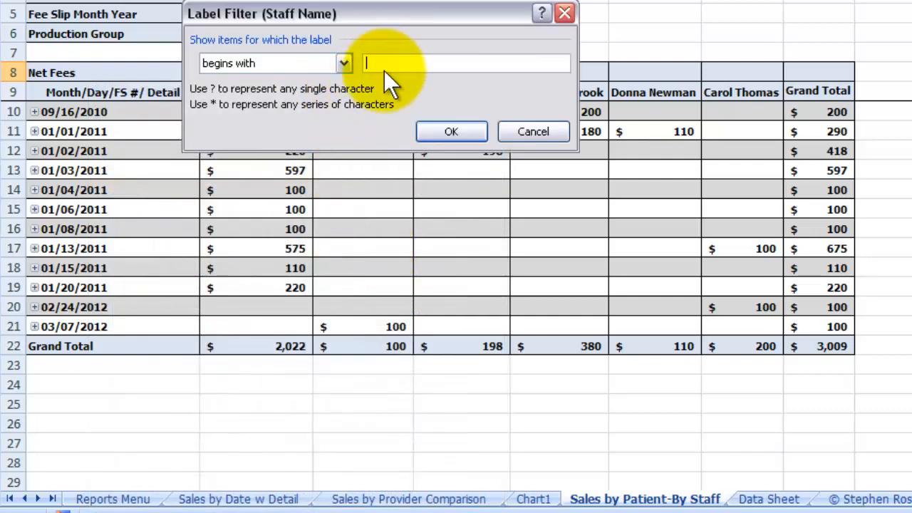
text(f)
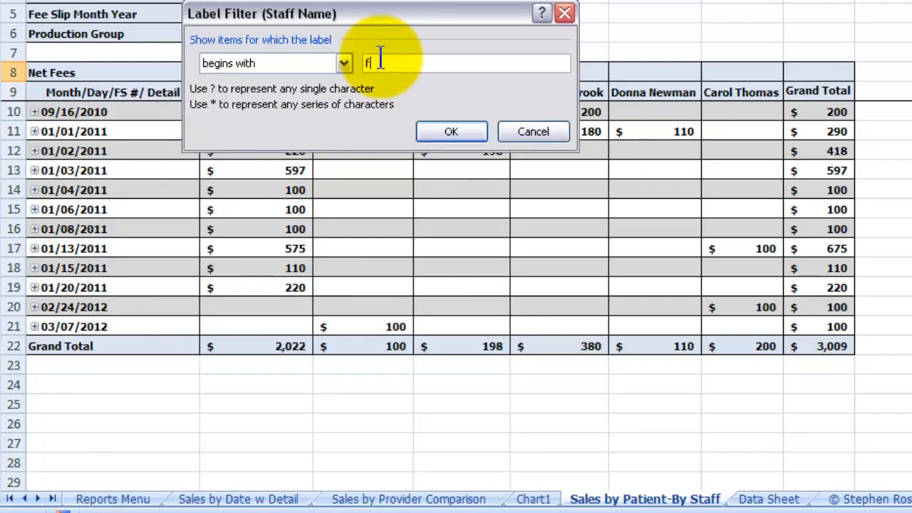
text(r*)
click(447, 130)
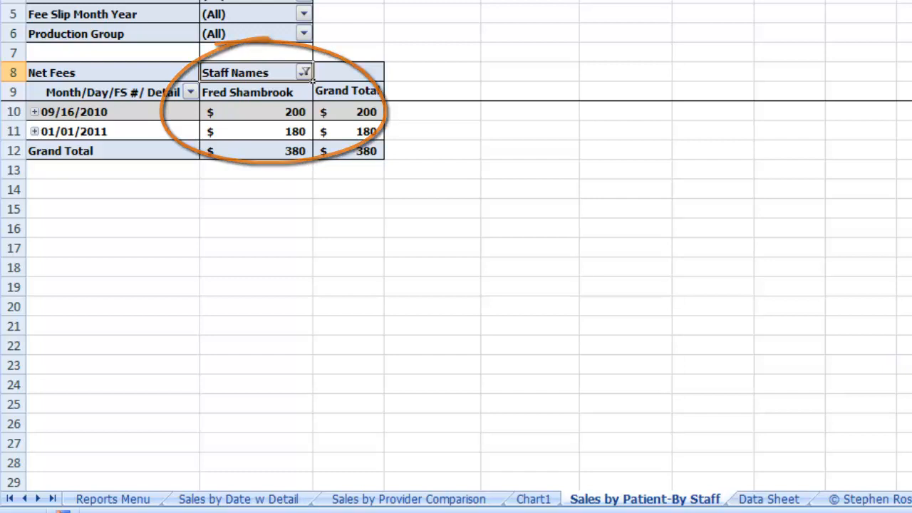
click(305, 72)
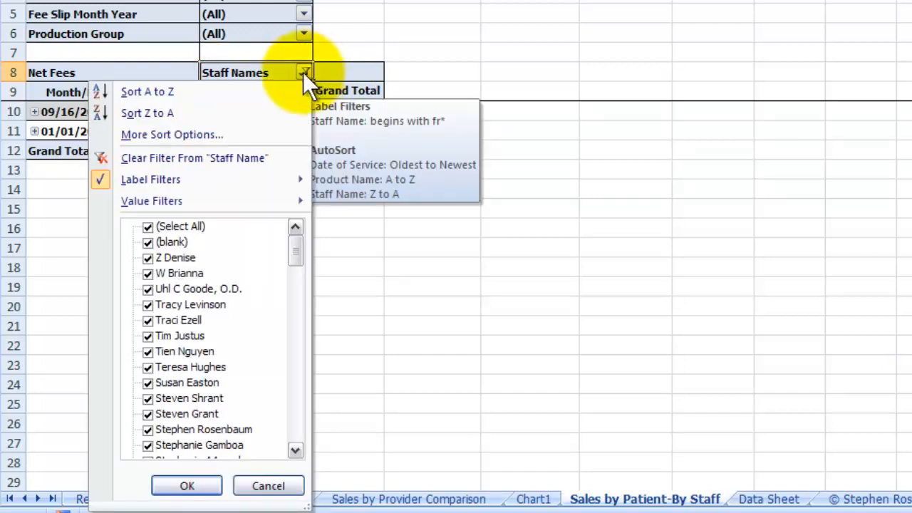
click(212, 154)
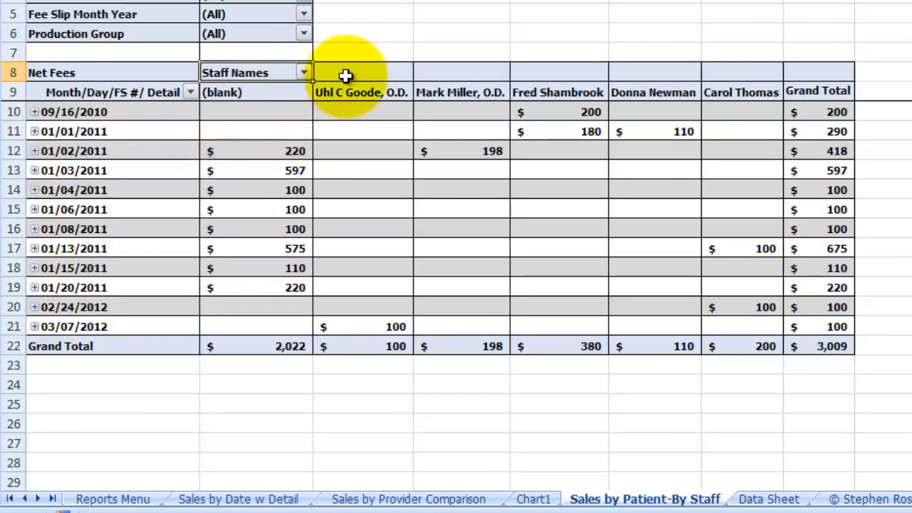
Step: Apply a Top 10 value filter showing the top 2 Staff Names items by Net Fees, and clear it again
click(305, 72)
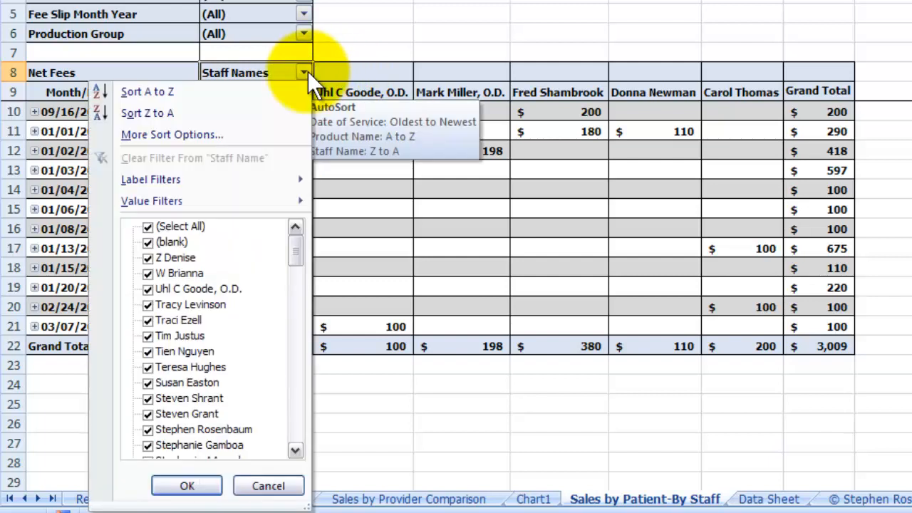
mouse_move(274, 194)
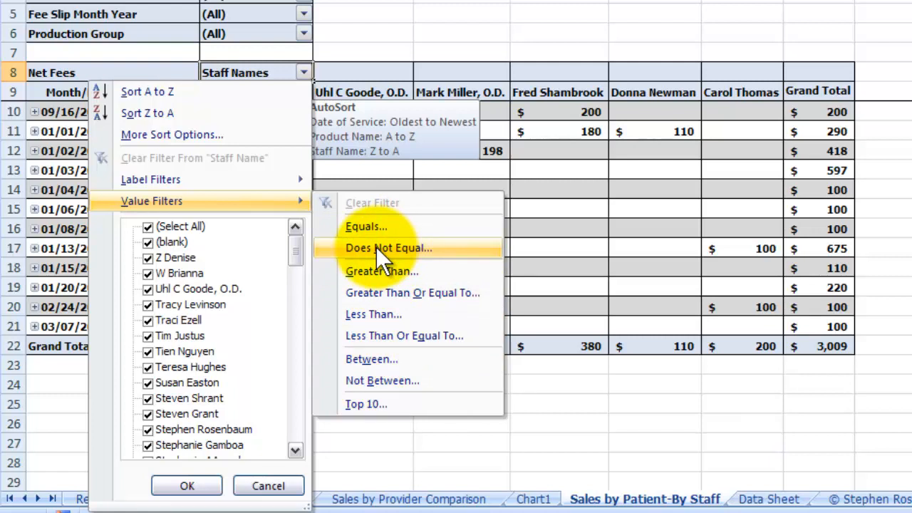
click(384, 403)
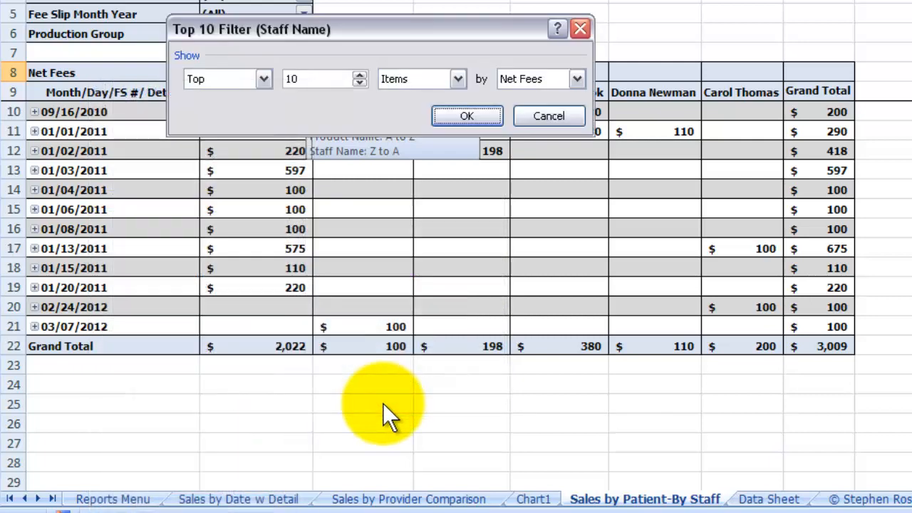
double_click(289, 80)
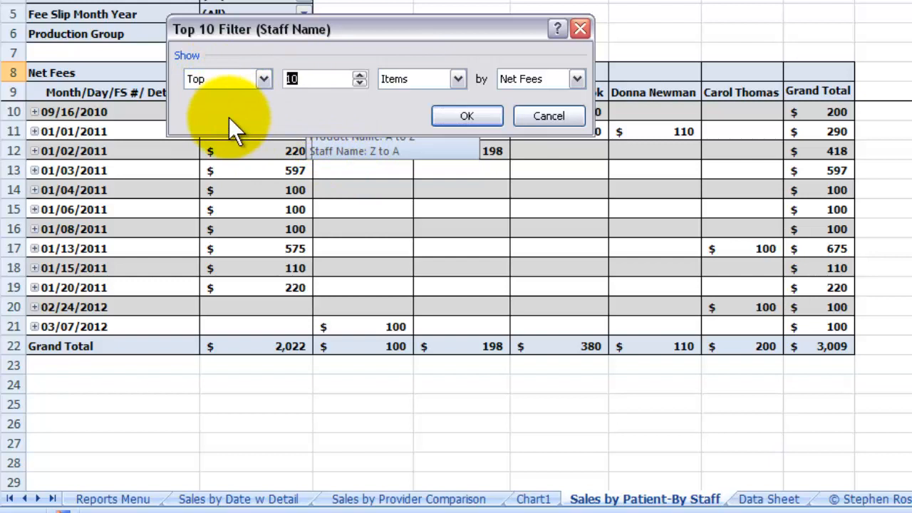
text(2)
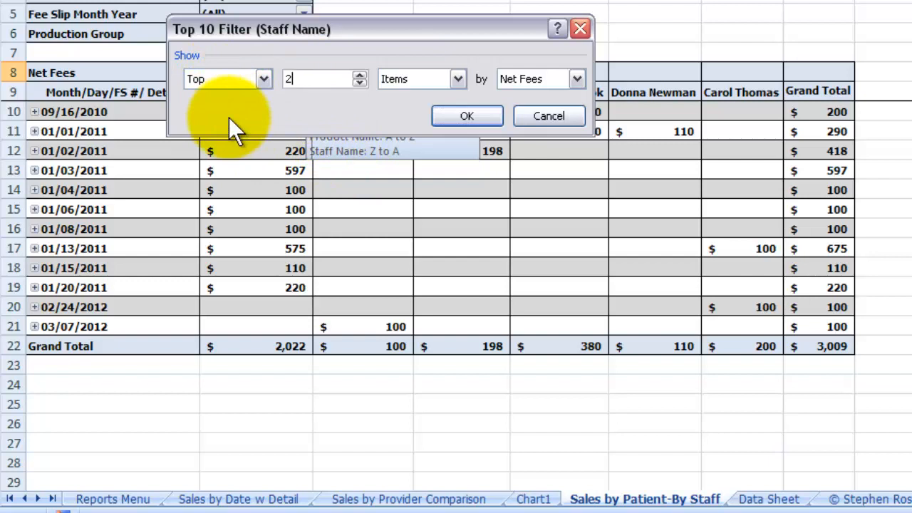
click(456, 116)
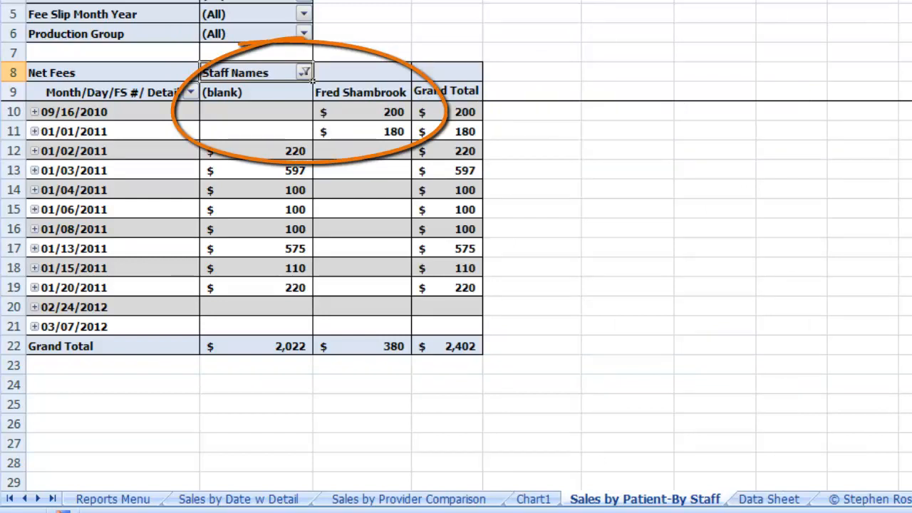
click(305, 72)
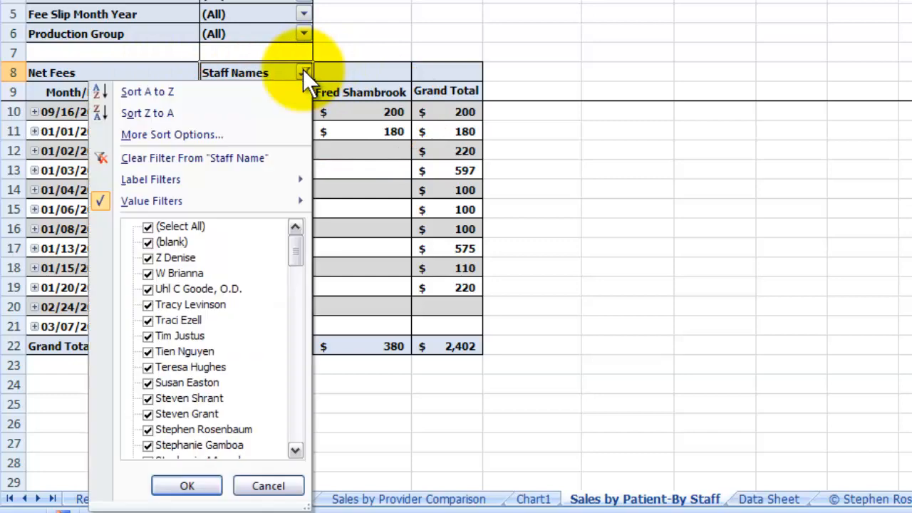
click(262, 158)
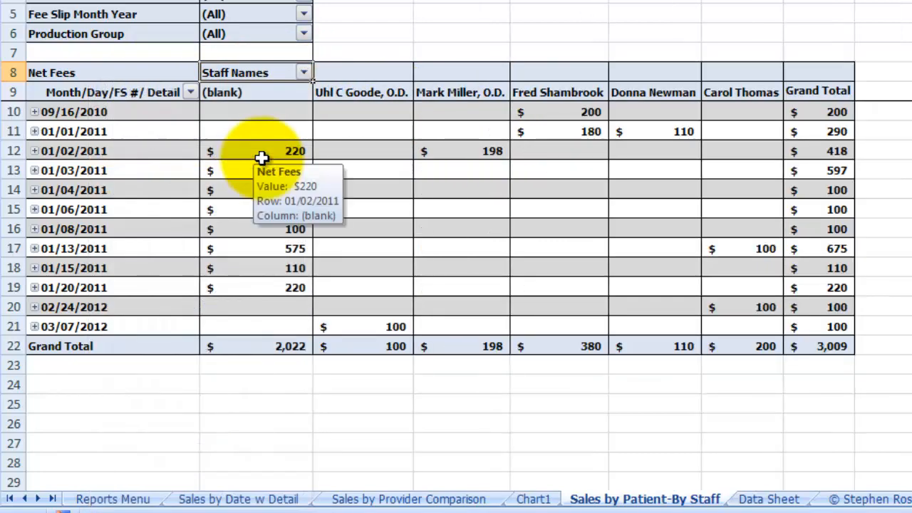
Step: Sort the Staff Names columns A to Z, and return them to Z to A order
click(305, 73)
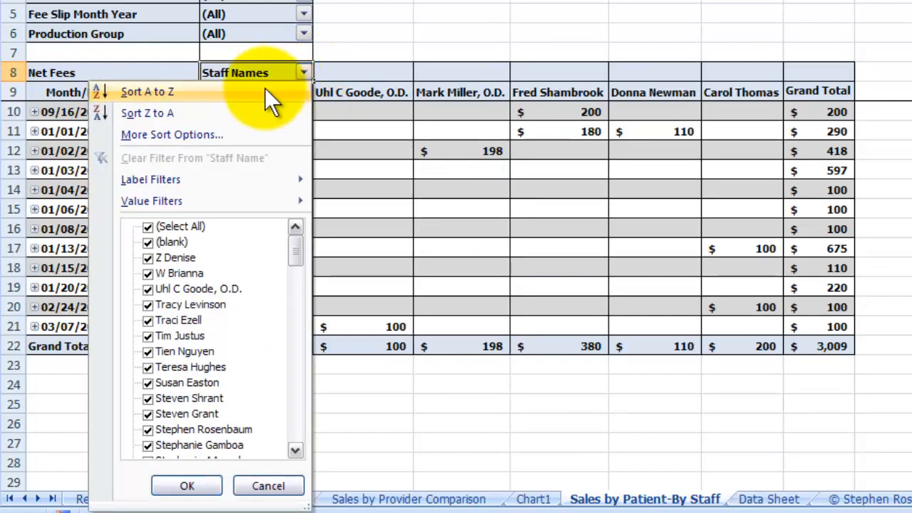
click(264, 91)
click(305, 73)
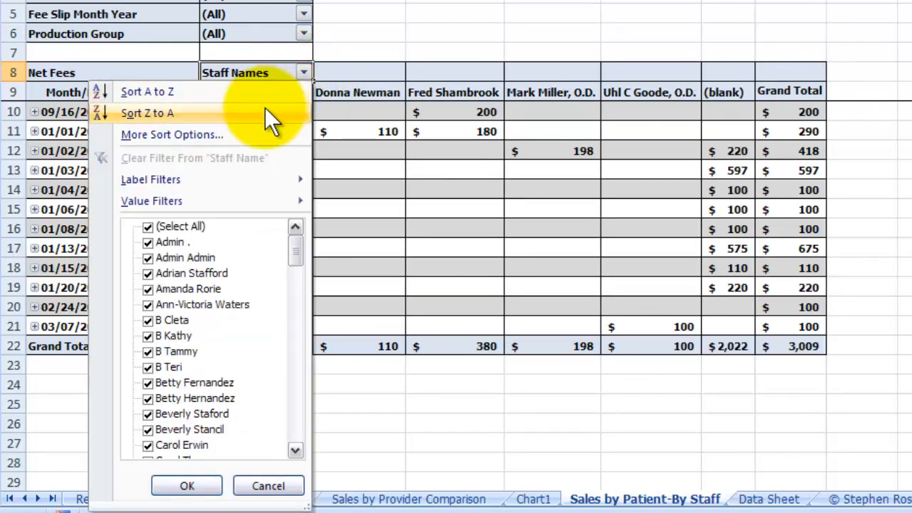
click(265, 112)
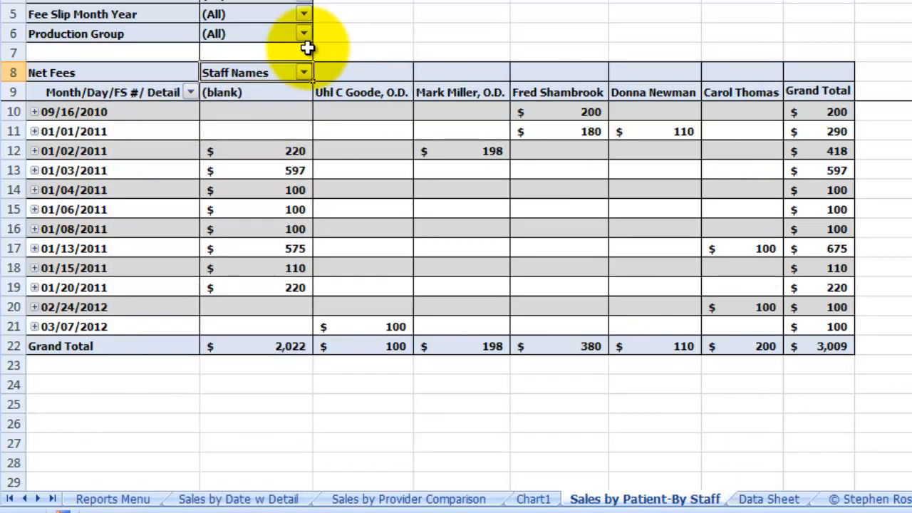
Step: Sort the Staff Names columns in descending order by Net Fees
click(304, 73)
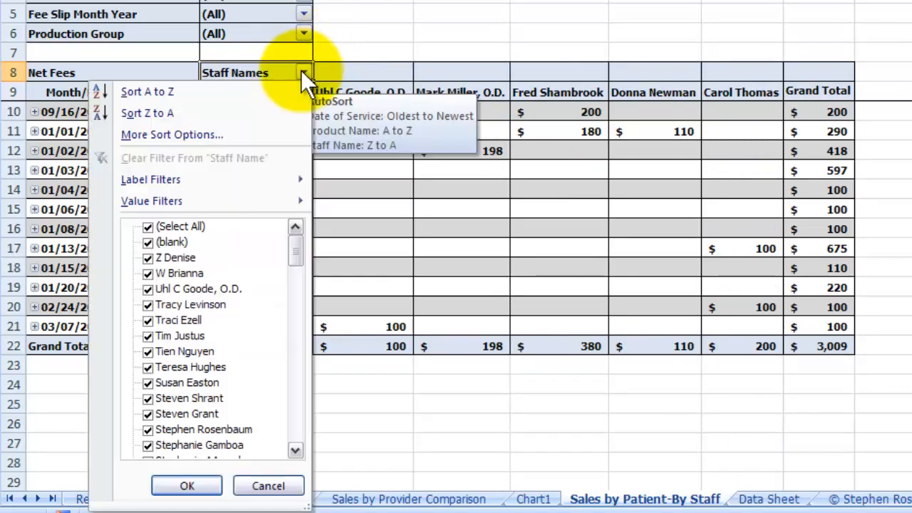
click(252, 134)
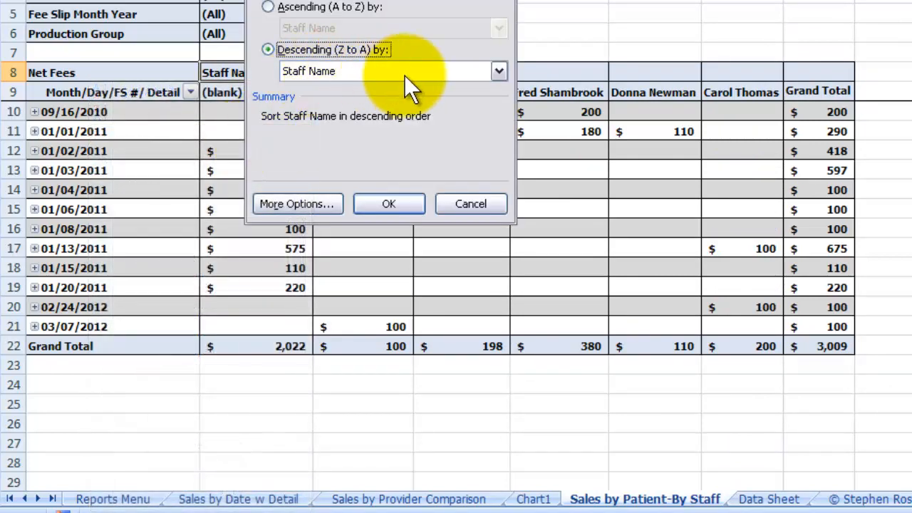
click(496, 71)
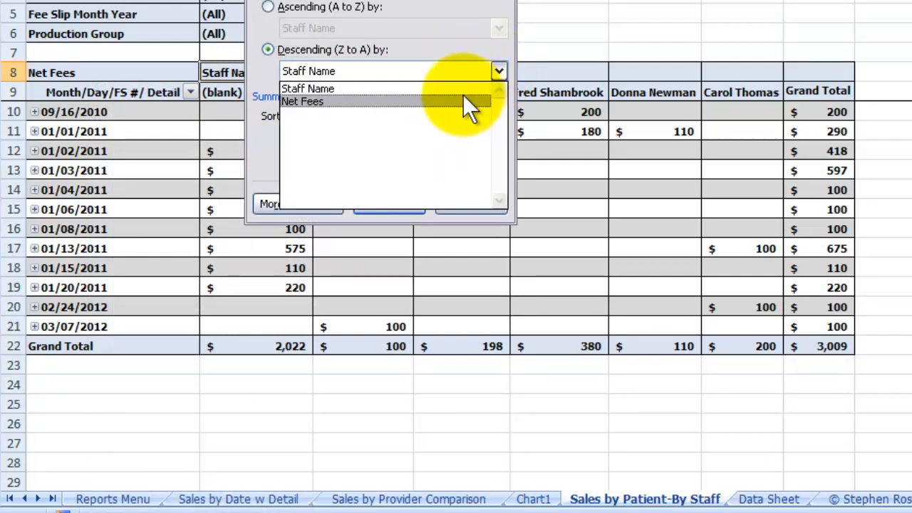
click(462, 101)
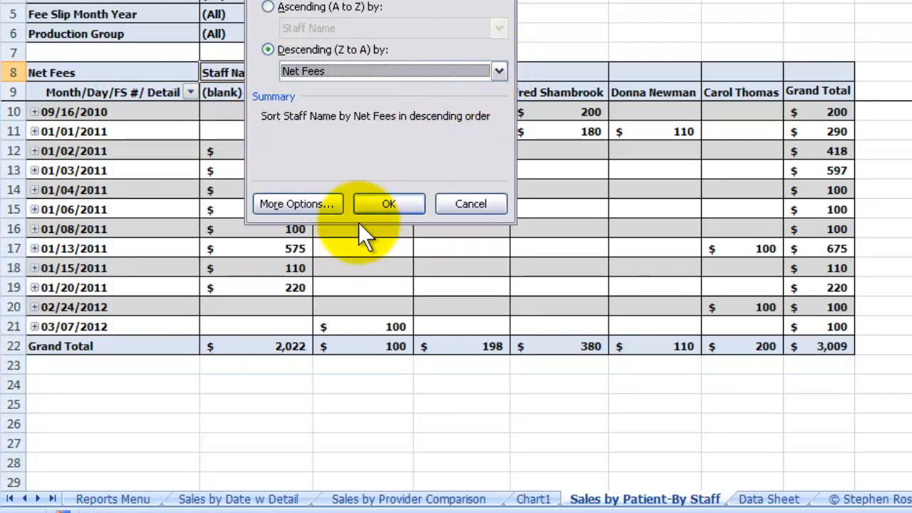
click(372, 205)
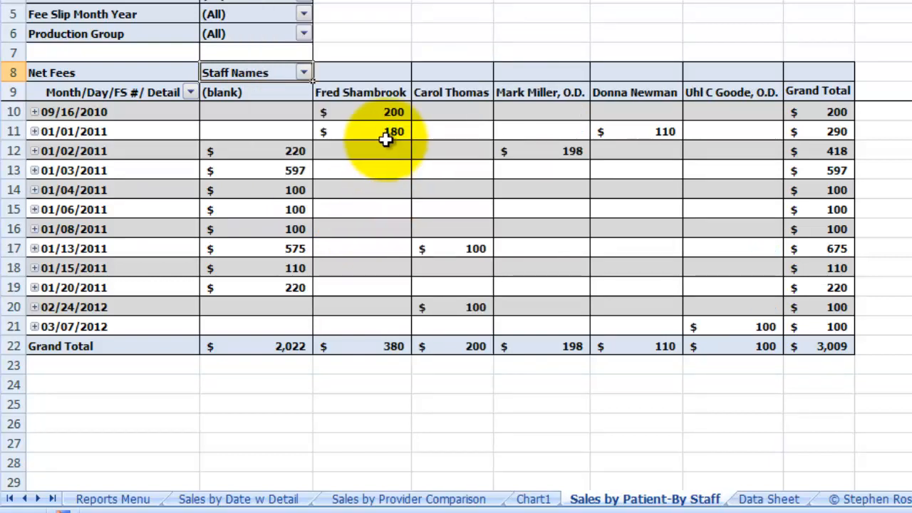
mouse_move(386, 139)
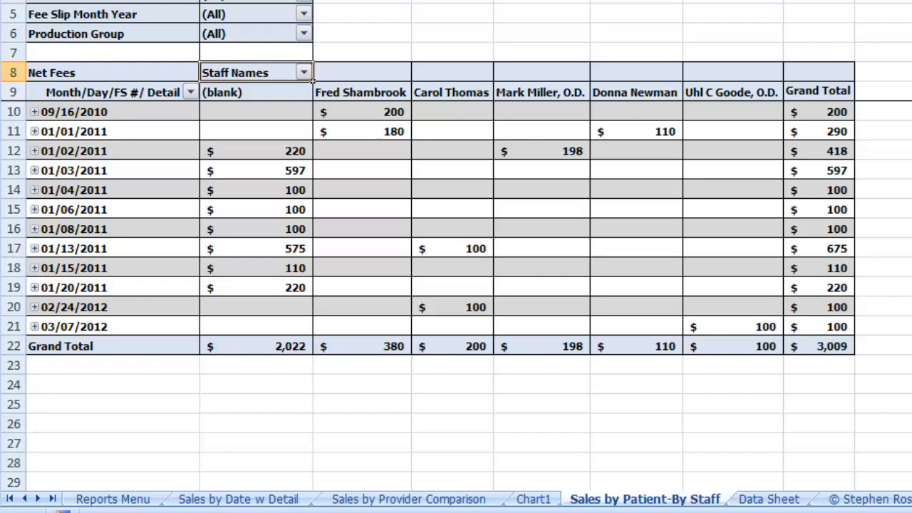
Step: Apply a label filter to the Fee Slip No row field so that only labels equal to 107 are shown
click(191, 92)
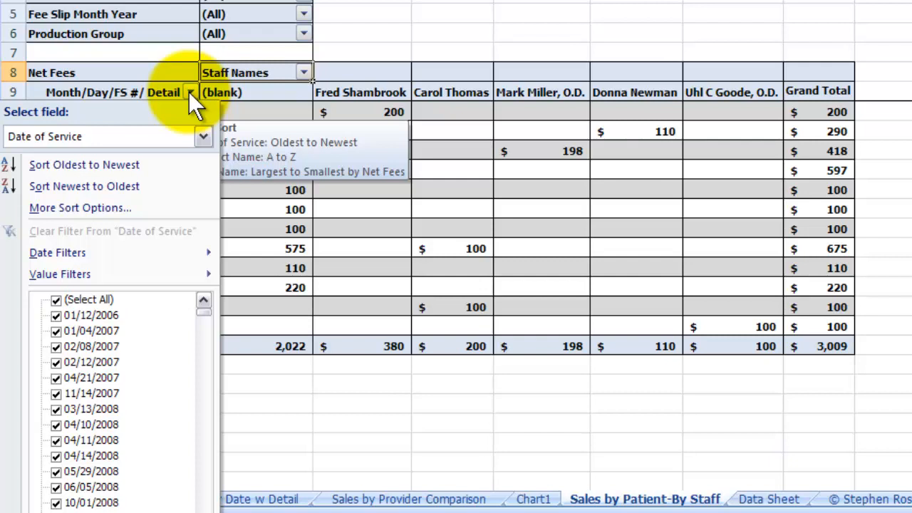
click(203, 136)
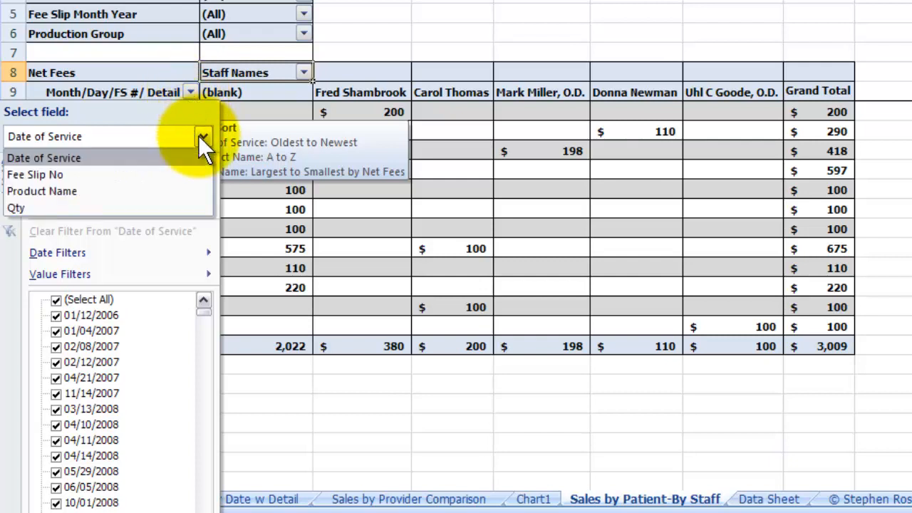
click(98, 176)
mouse_move(145, 251)
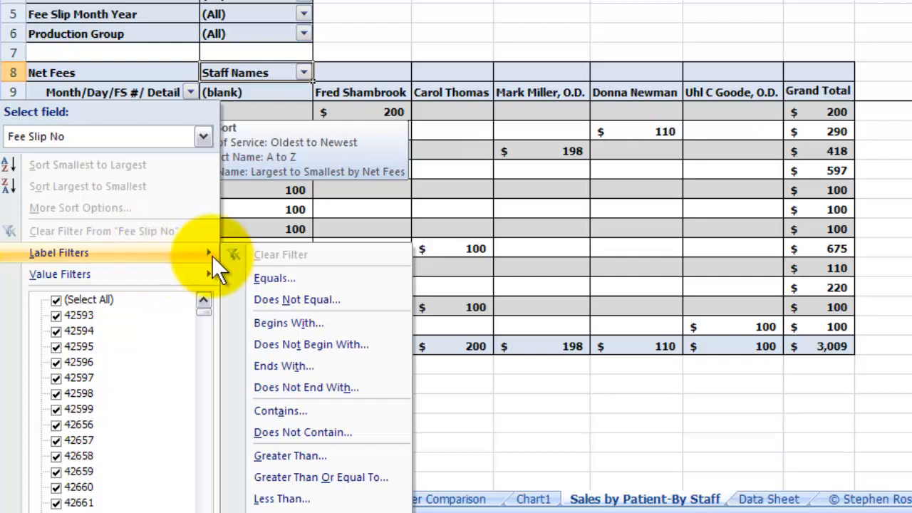
mouse_move(166, 277)
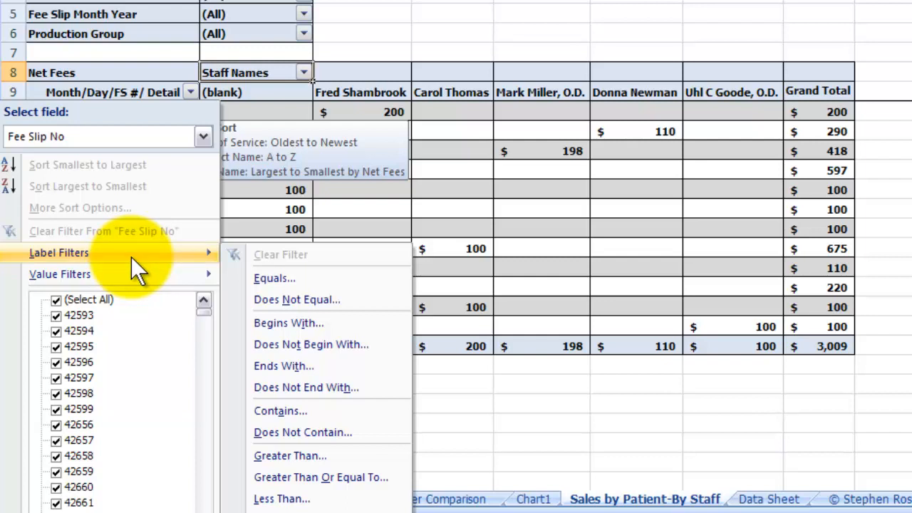
click(277, 280)
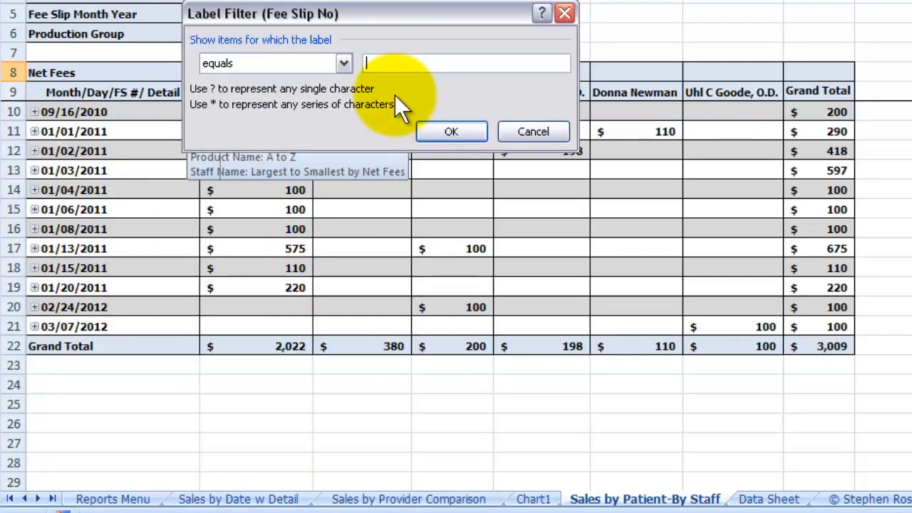
text(107)
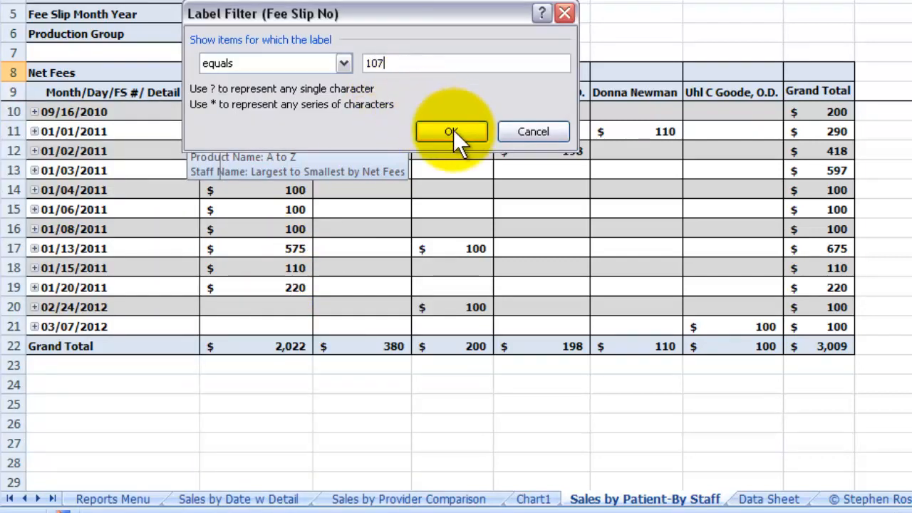
click(452, 131)
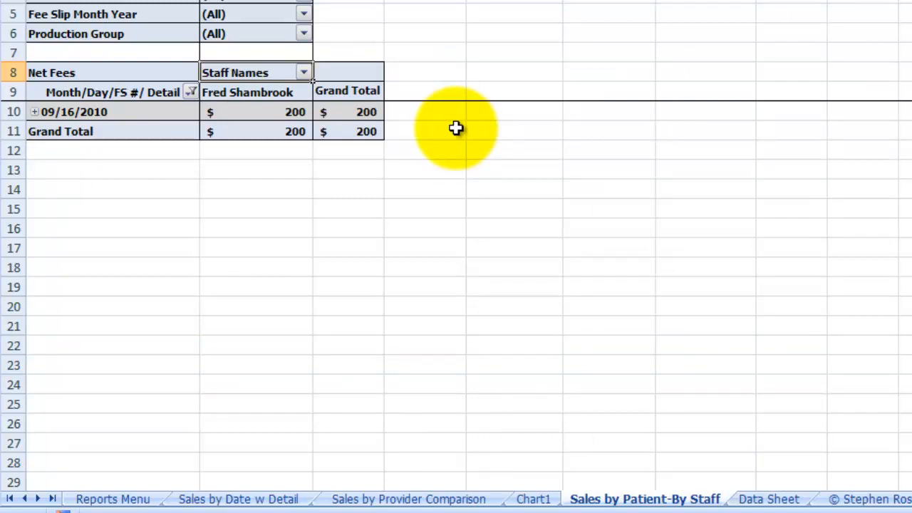
Step: Expand the 09/16/2010 row to show its fee slip and product detail
click(35, 112)
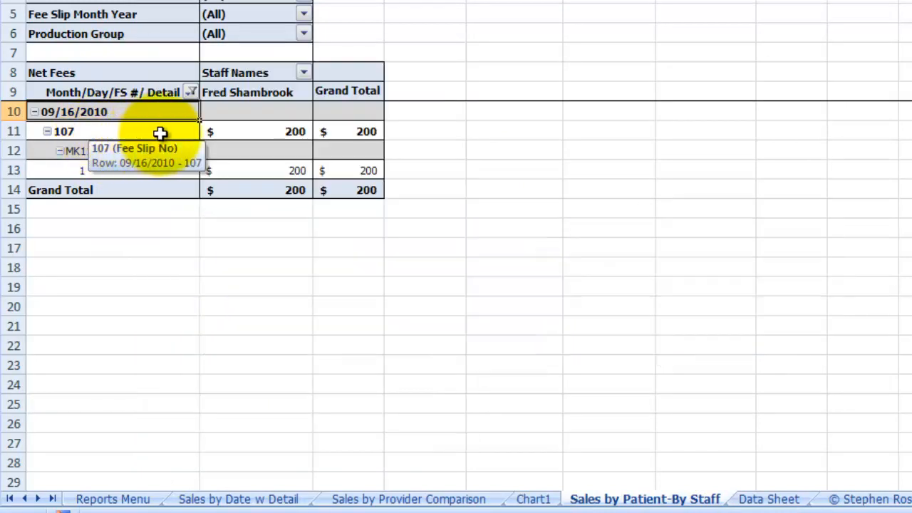
click(152, 132)
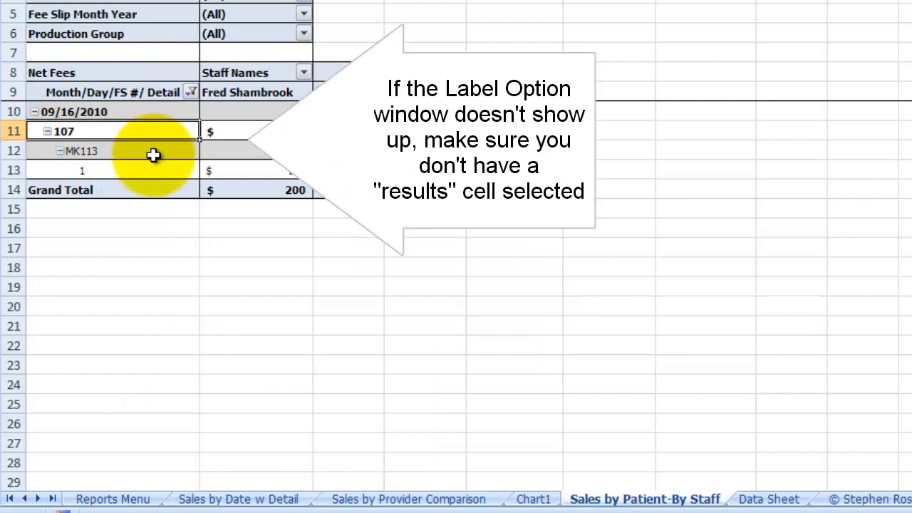
click(142, 117)
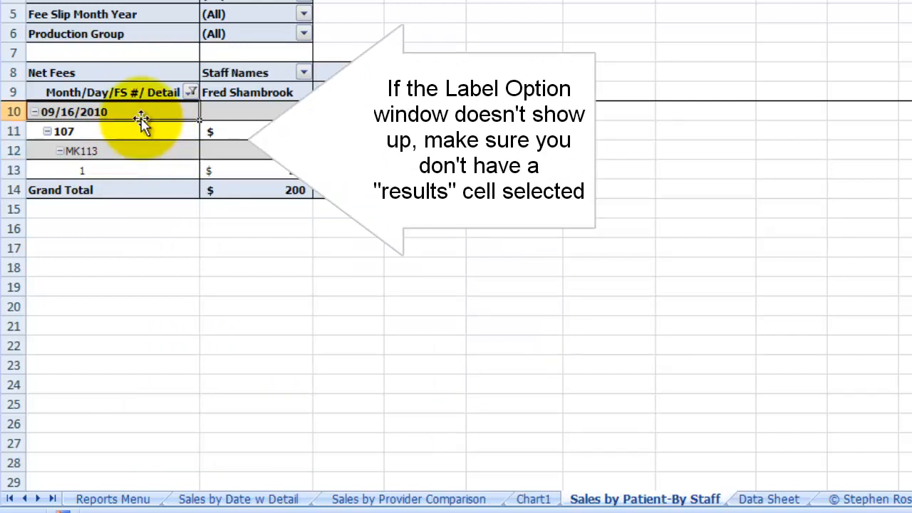
Step: Select an empty cell outside the pivot table and review the sort and filter options for the Fee Slip No field
click(454, 244)
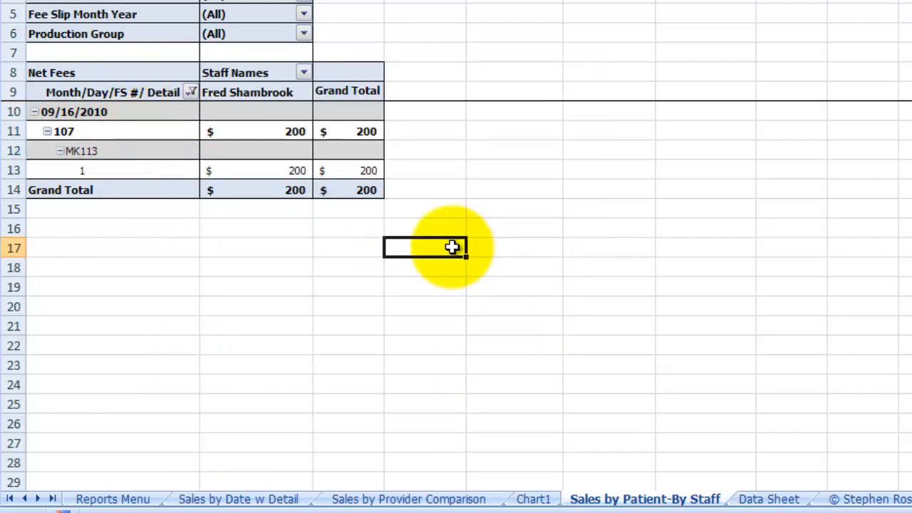
click(191, 92)
click(204, 137)
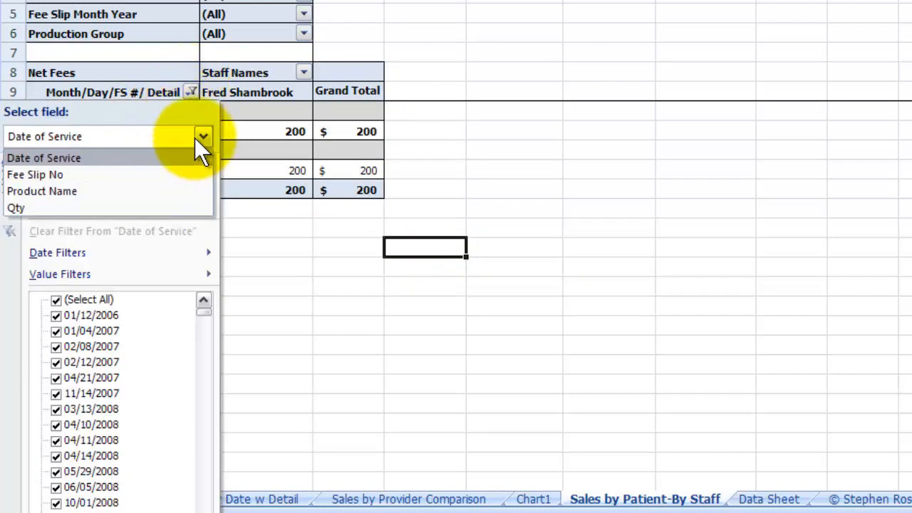
click(174, 172)
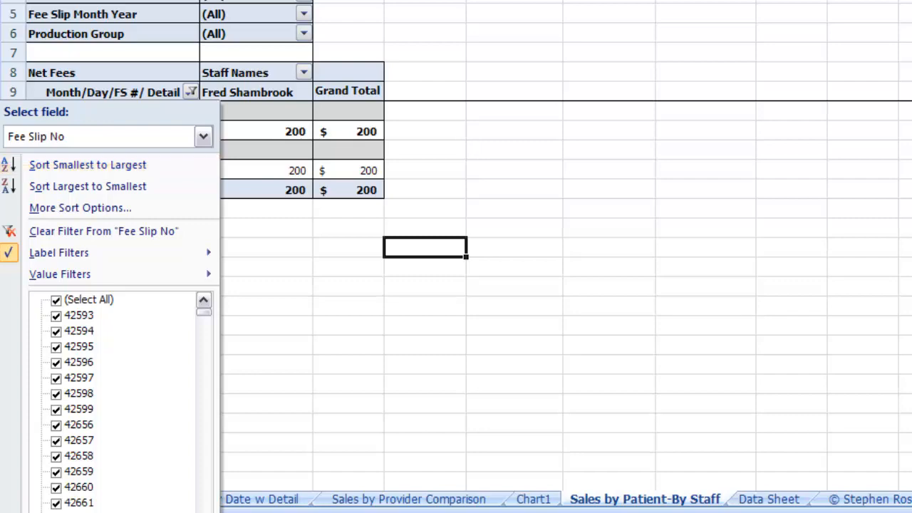
key(Escape)
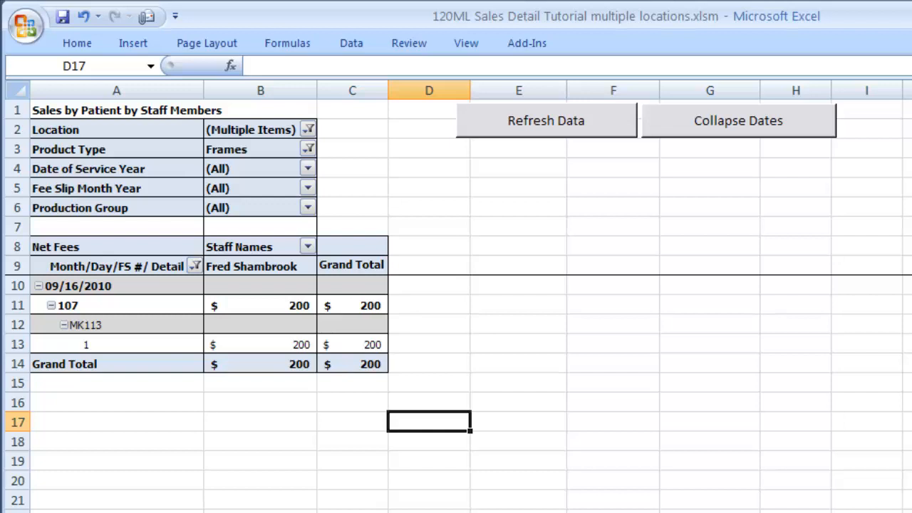
Step: Save a copy of the workbook as an Excel Binary Workbook named 120ML TEST.xlsb in the eyeReports folder
click(21, 34)
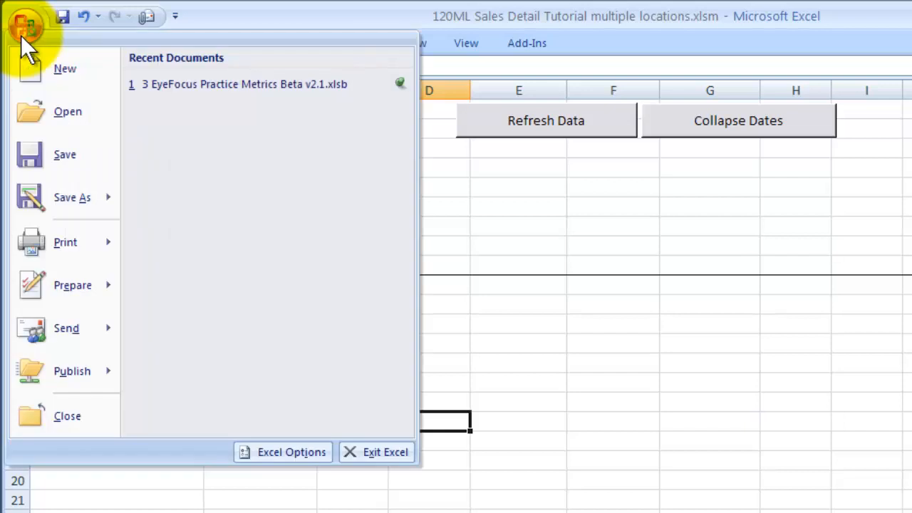
mouse_move(62, 198)
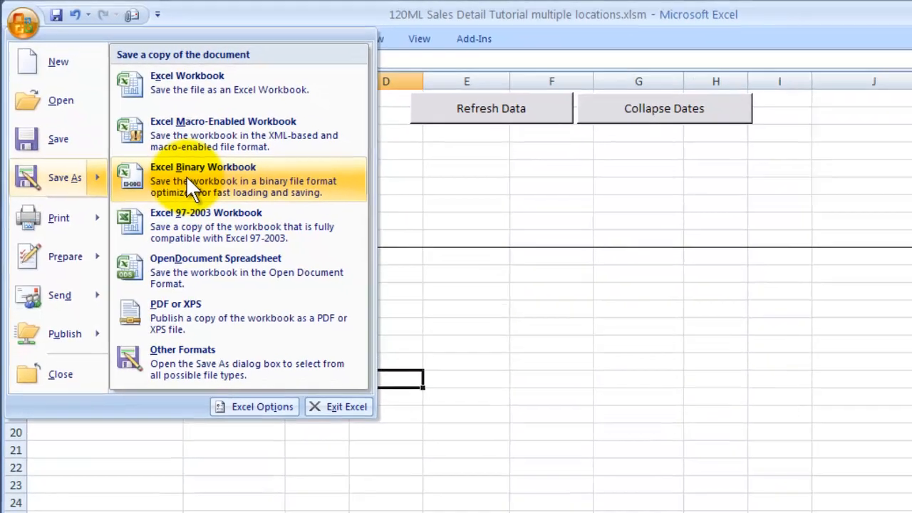
click(207, 196)
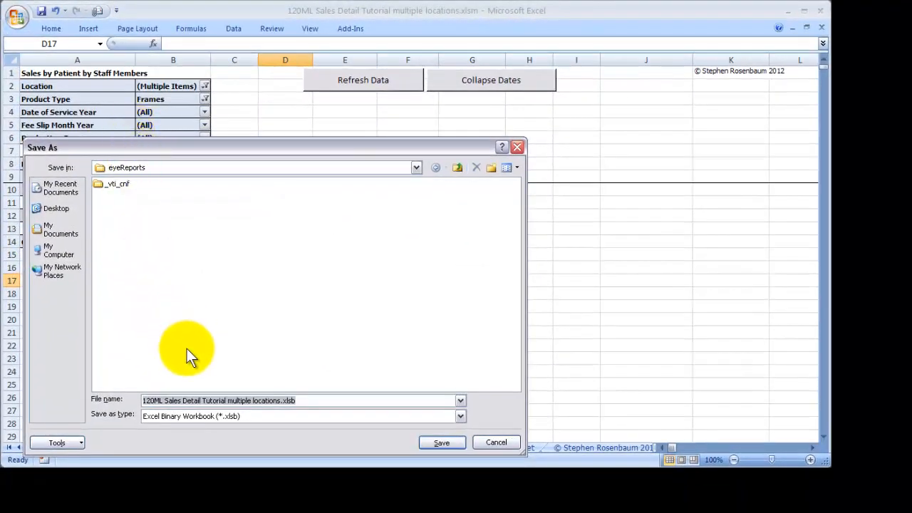
click(163, 401)
drag(164, 400, 281, 400)
text(TEST)
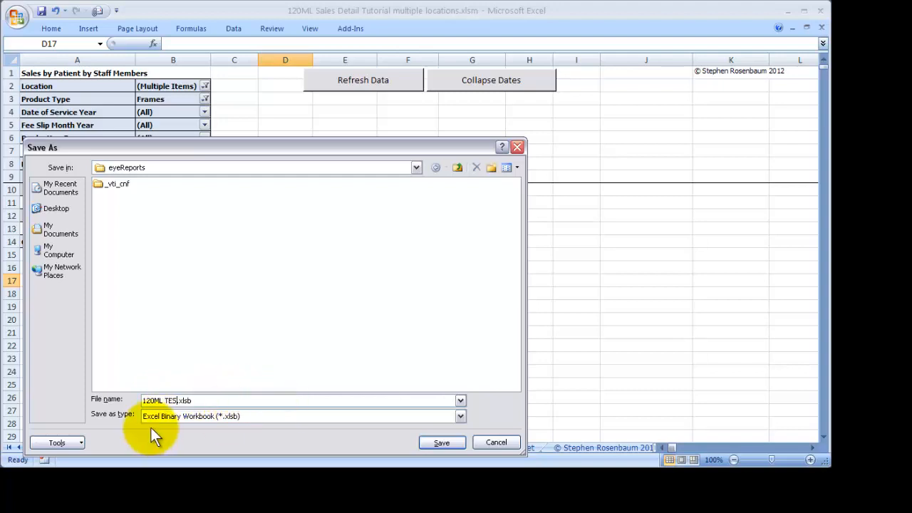
click(423, 449)
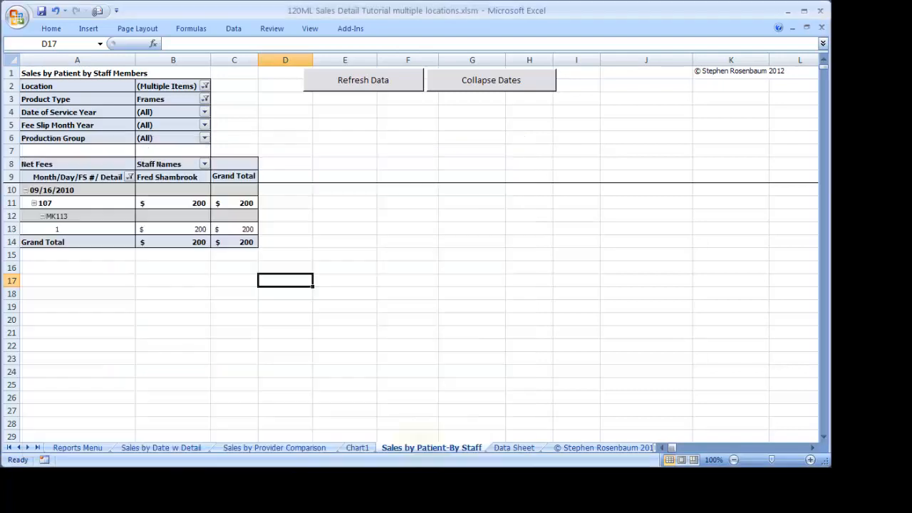